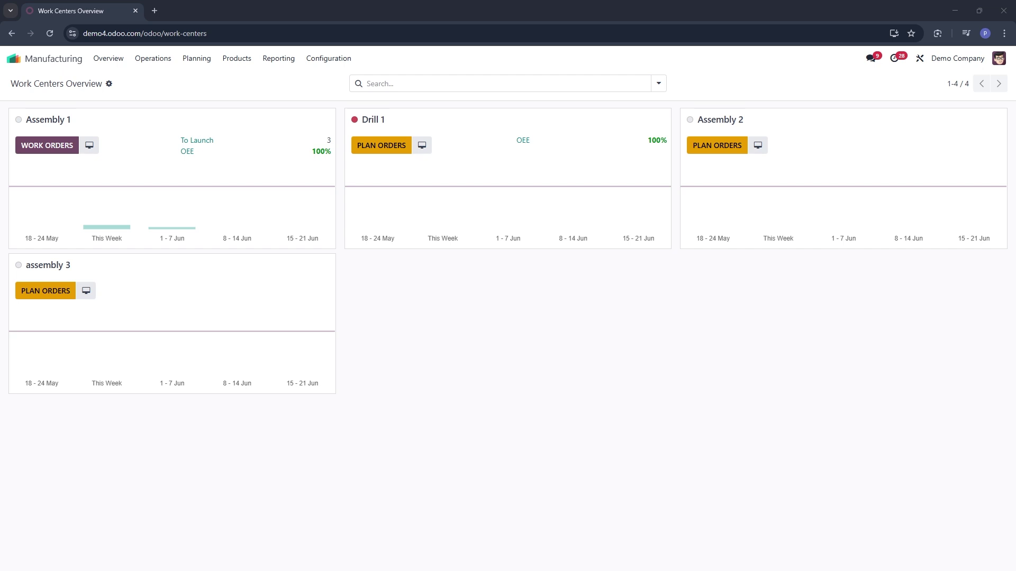
# Step: Create a new manufacturing product named chair
pyautogui.click(246, 62)
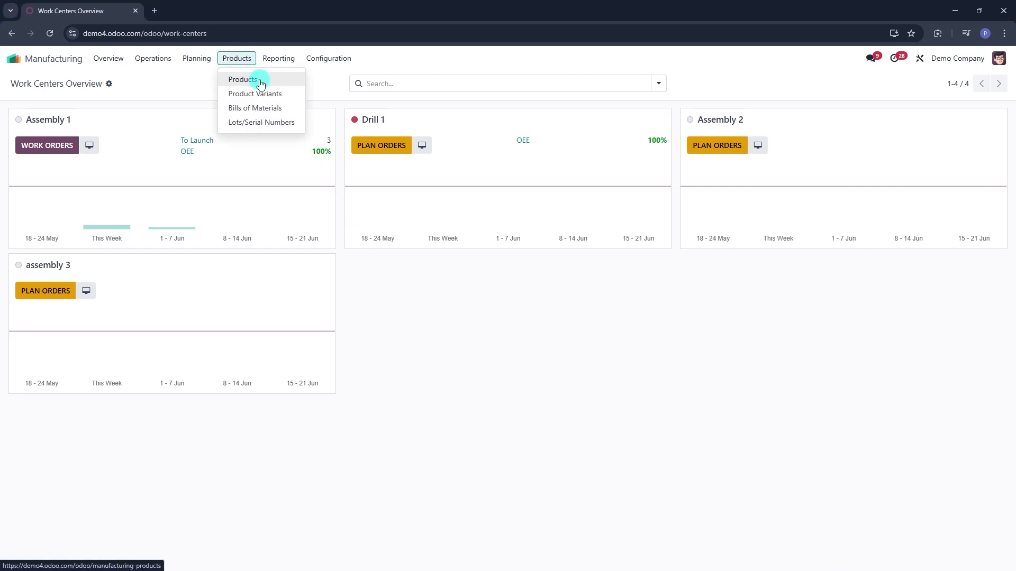
pyautogui.click(259, 81)
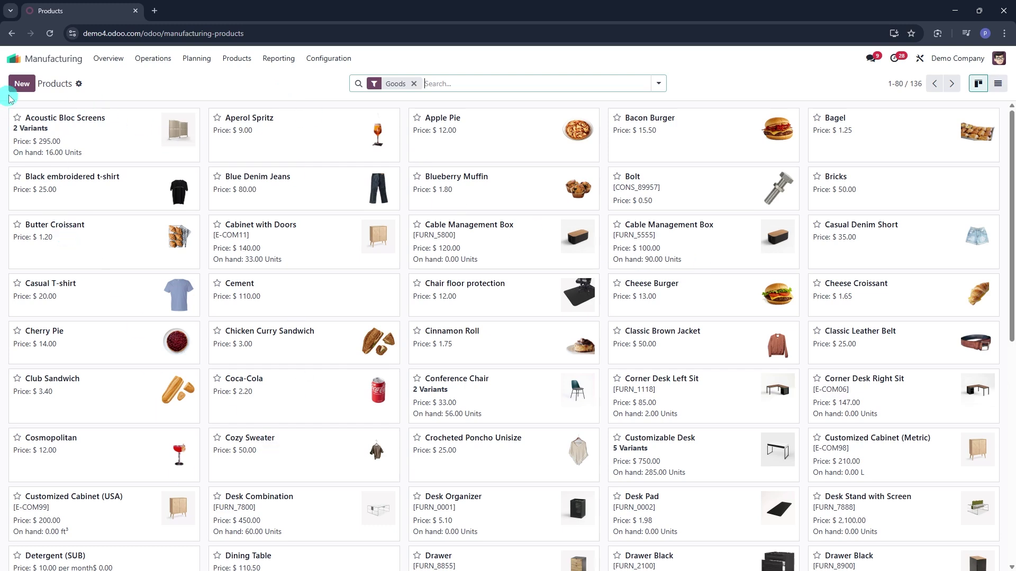
pyautogui.click(26, 88)
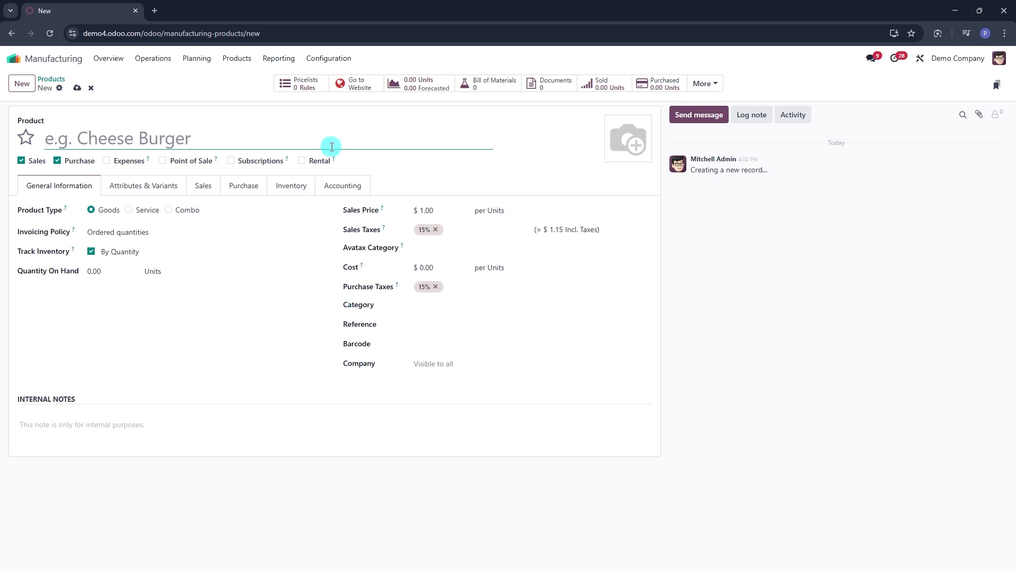
pyautogui.write('C')
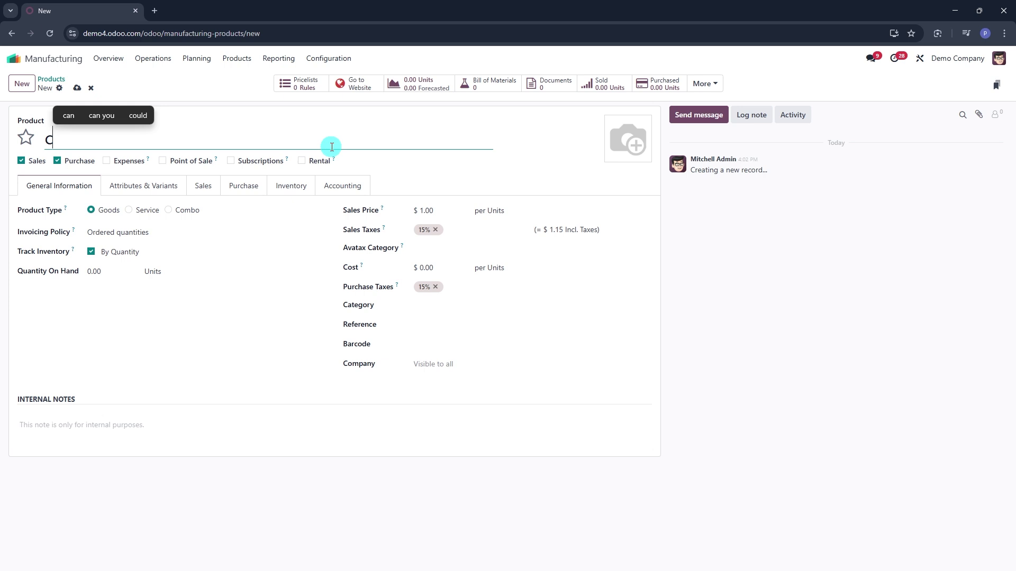
pyautogui.press('BackSpace')
pyautogui.write('chair')
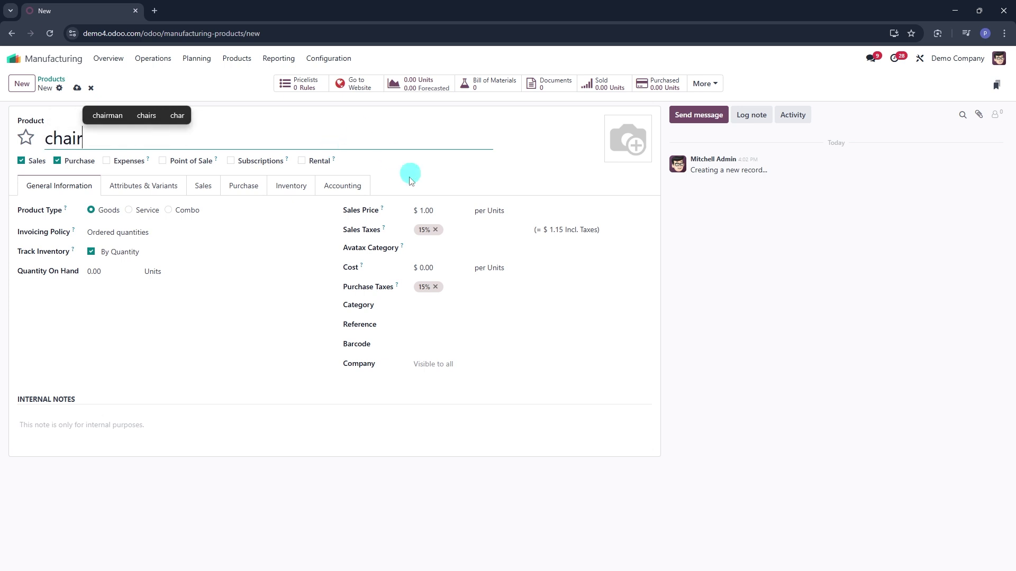
pyautogui.click(252, 341)
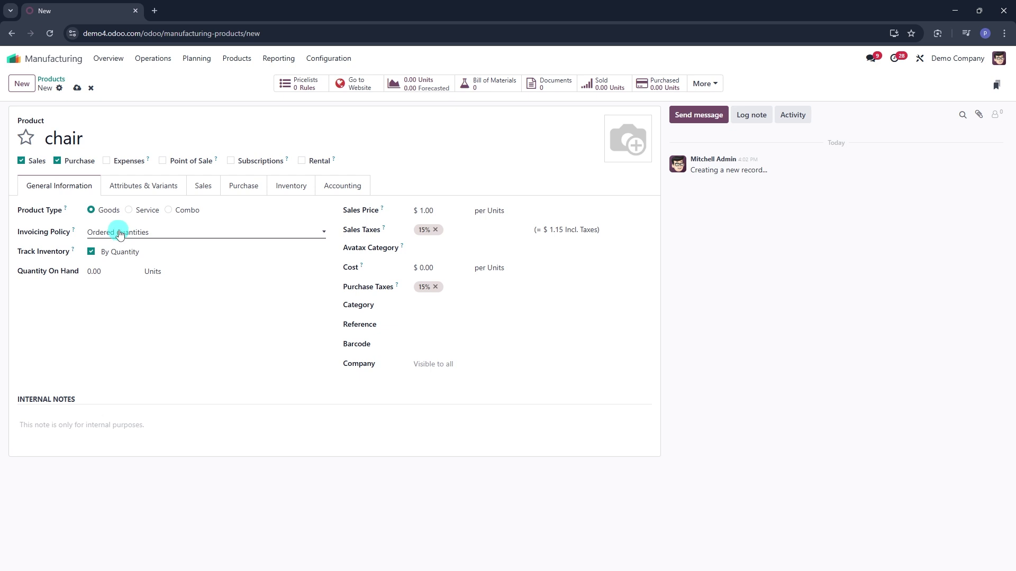
# Step: Enable the Manufacture route for the chair product alongside Buy and save the product
pyautogui.click(293, 191)
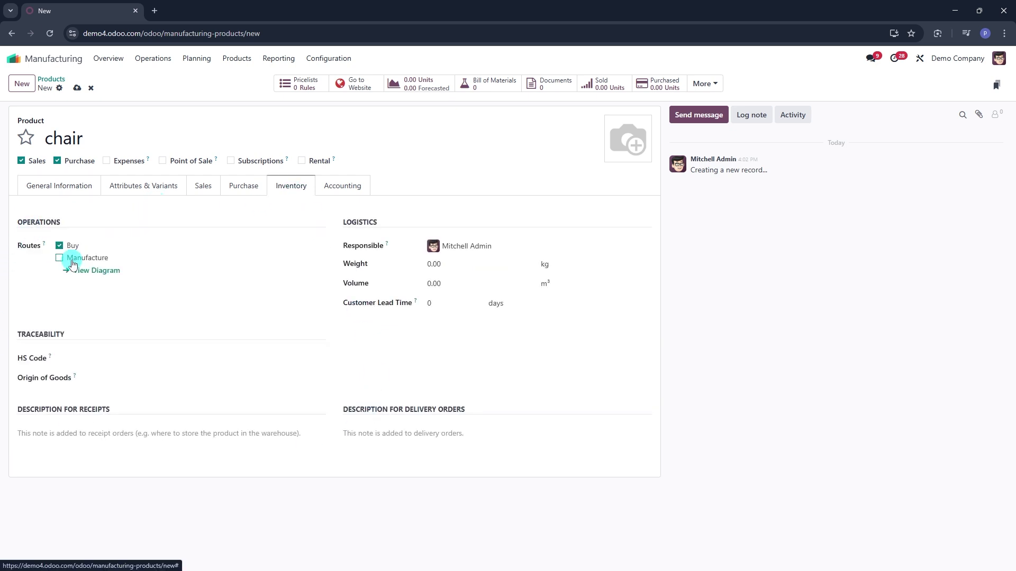
pyautogui.click(59, 258)
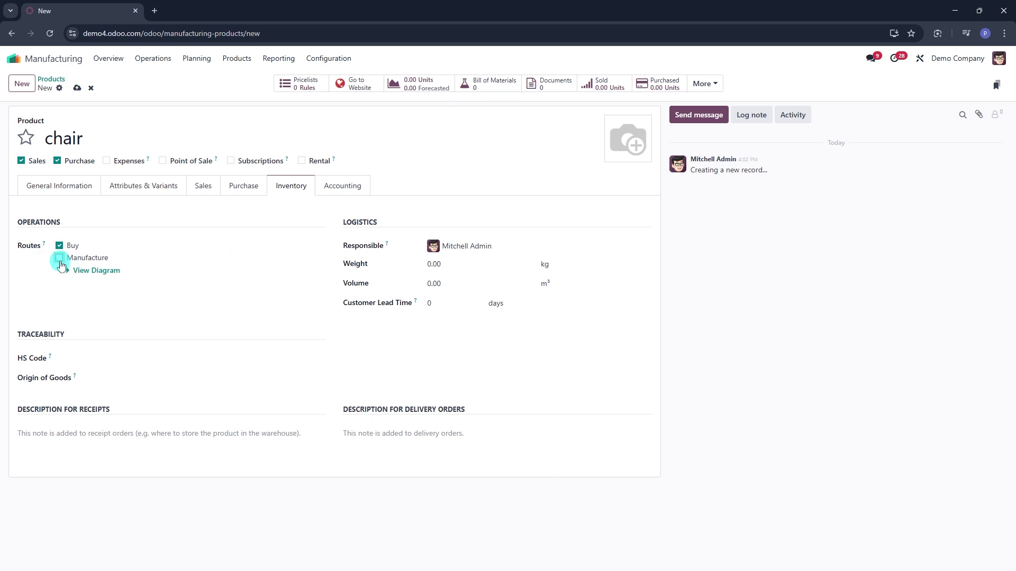
pyautogui.click(77, 89)
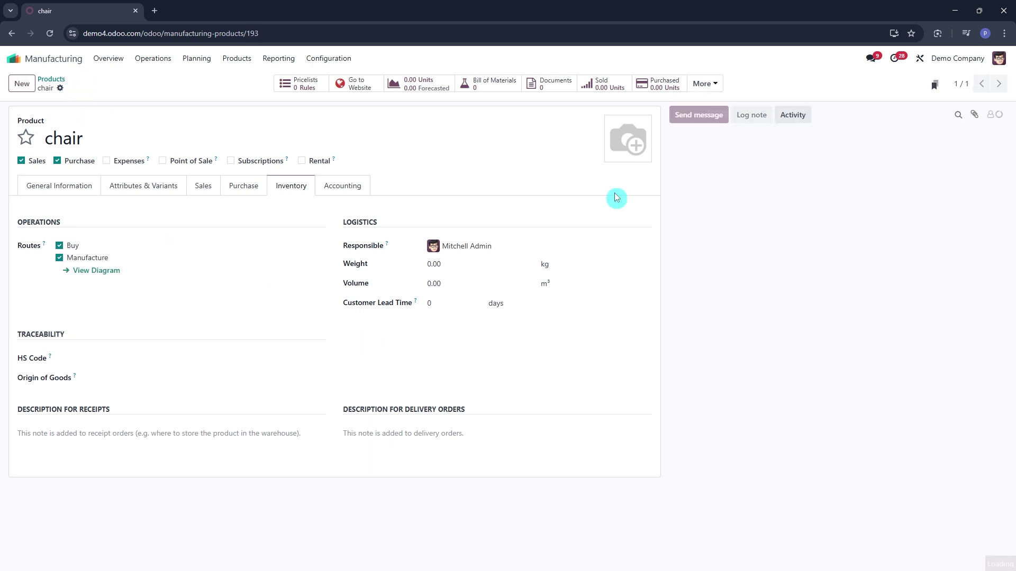
# Step: Start a new bill of materials from the chair product and set its product variant to chair
pyautogui.click(503, 86)
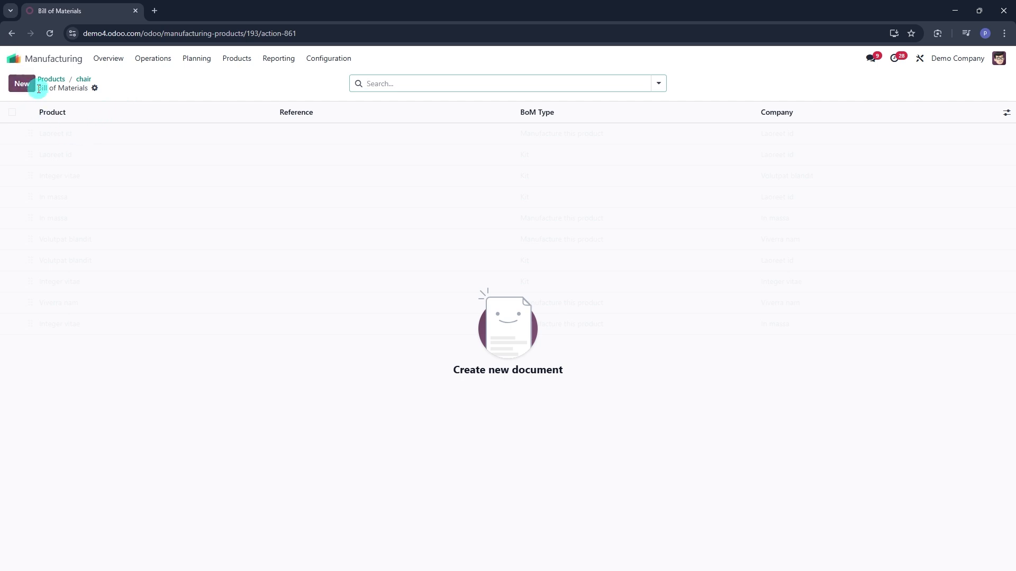
pyautogui.click(22, 84)
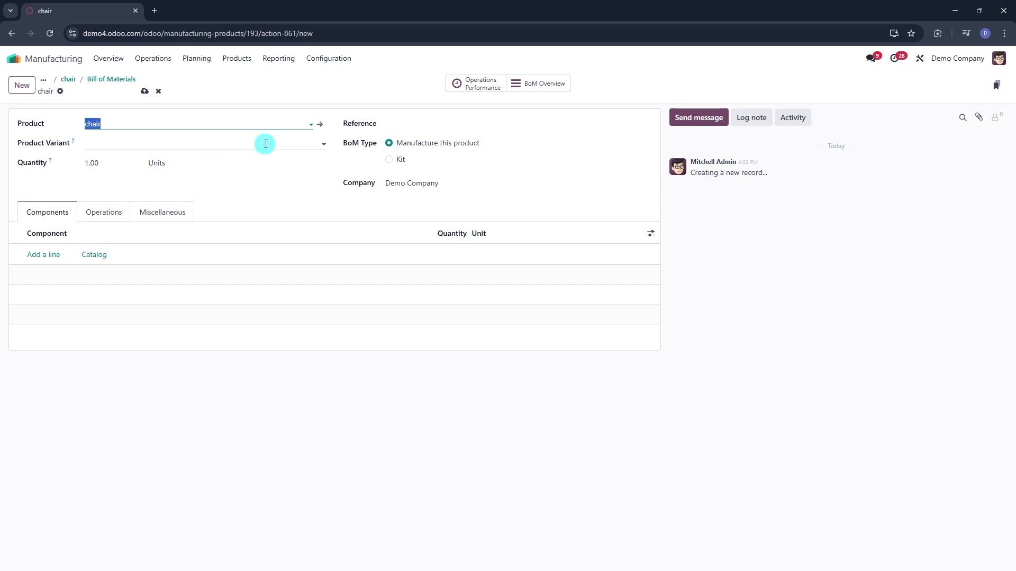
pyautogui.click(266, 143)
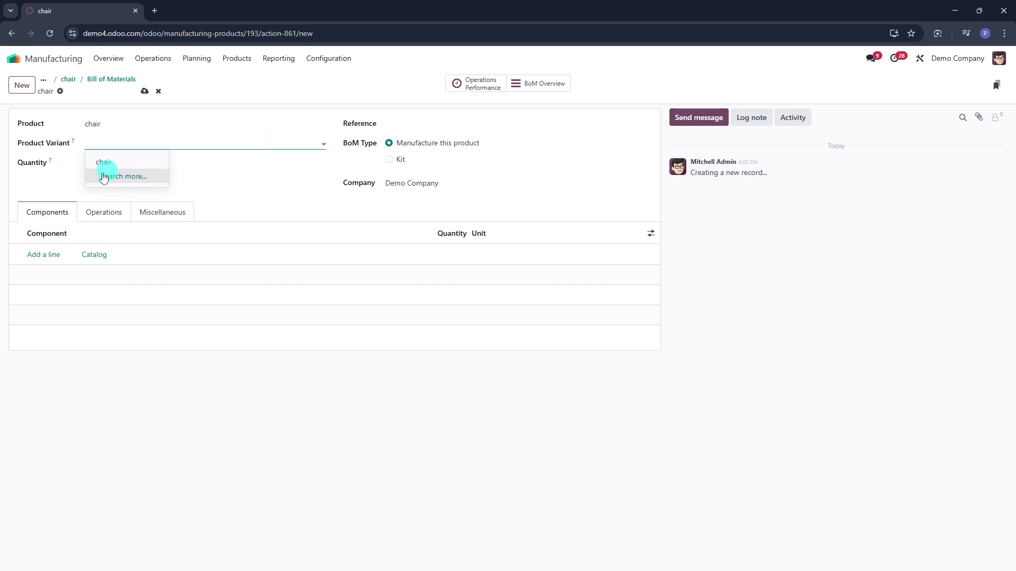
pyautogui.click(121, 164)
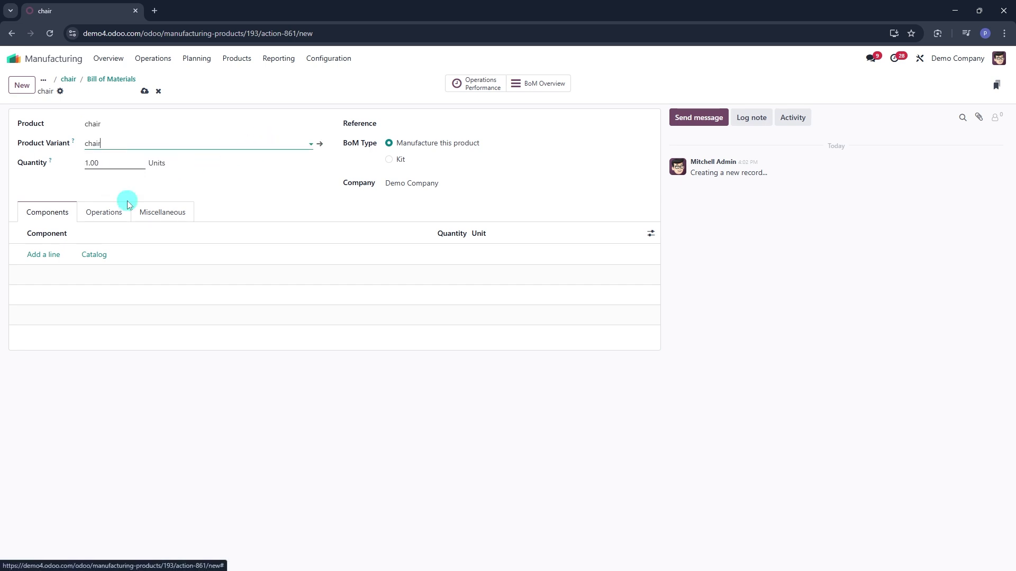
pyautogui.click(52, 255)
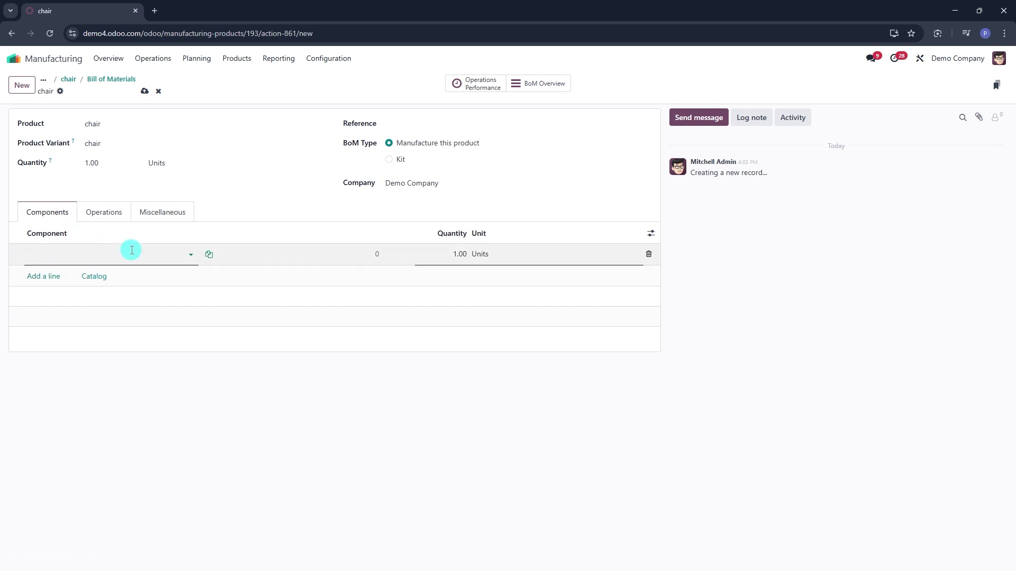
pyautogui.click(38, 165)
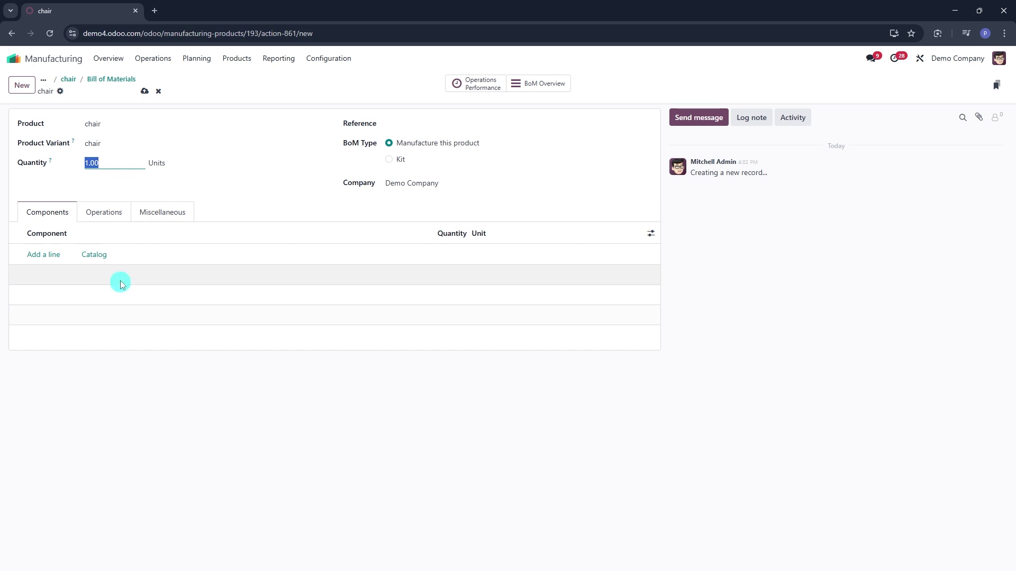
pyautogui.click(60, 253)
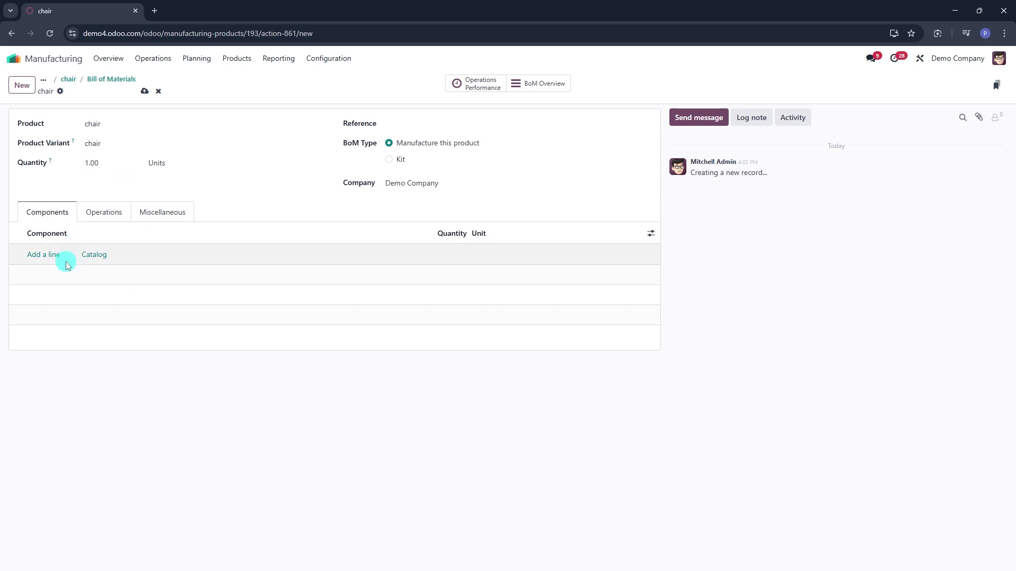
pyautogui.click(135, 251)
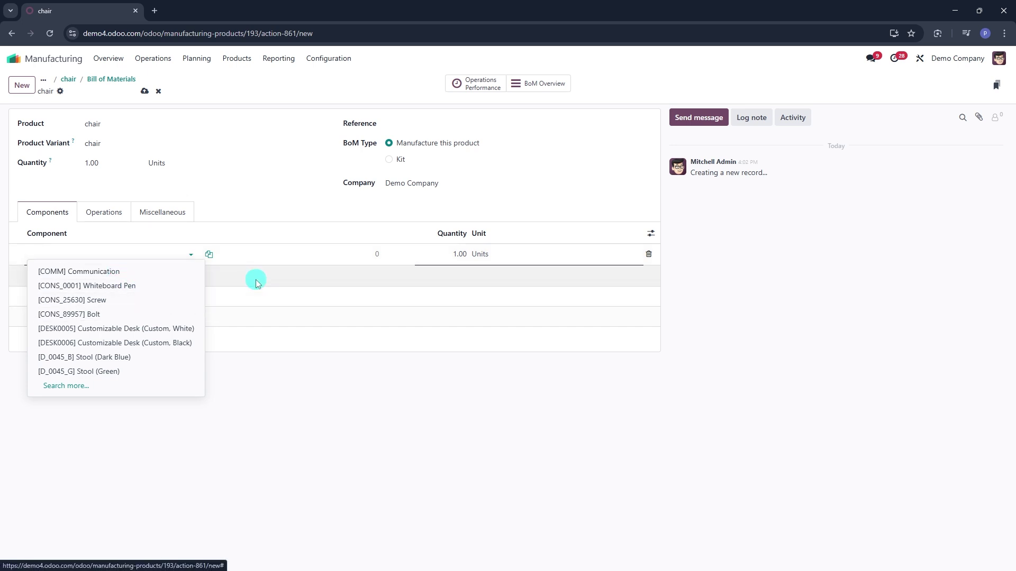
pyautogui.click(352, 331)
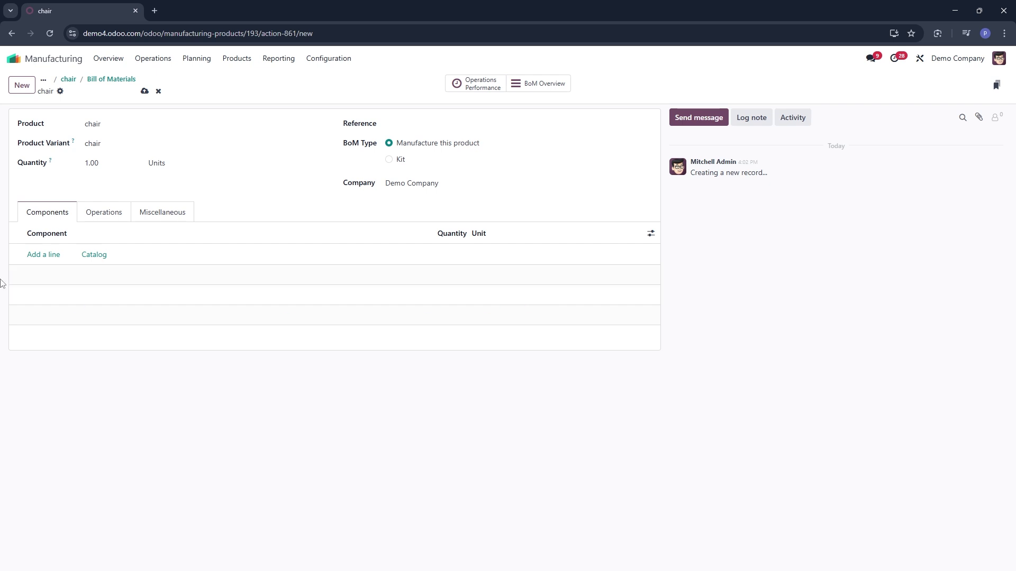
# Step: Try adding an operation with work center Assembly 1 to the chair's bill of materials, and discard it
pyautogui.click(99, 216)
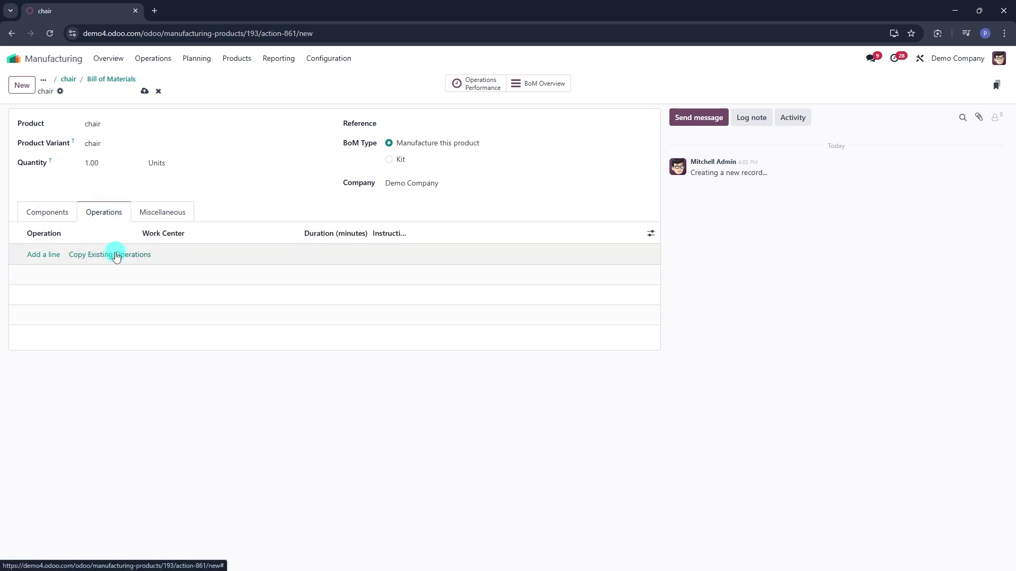
pyautogui.click(53, 255)
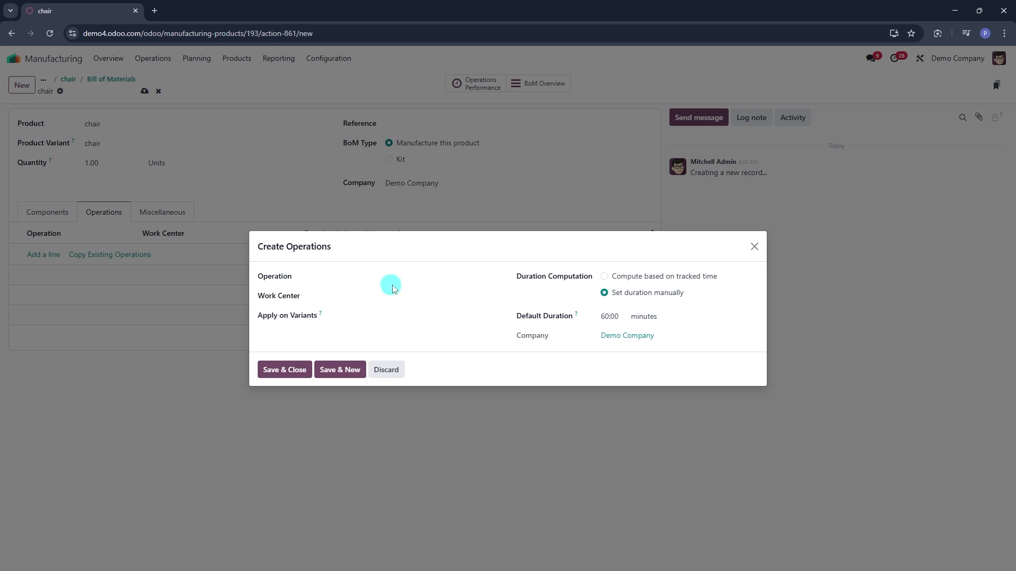
pyautogui.click(398, 299)
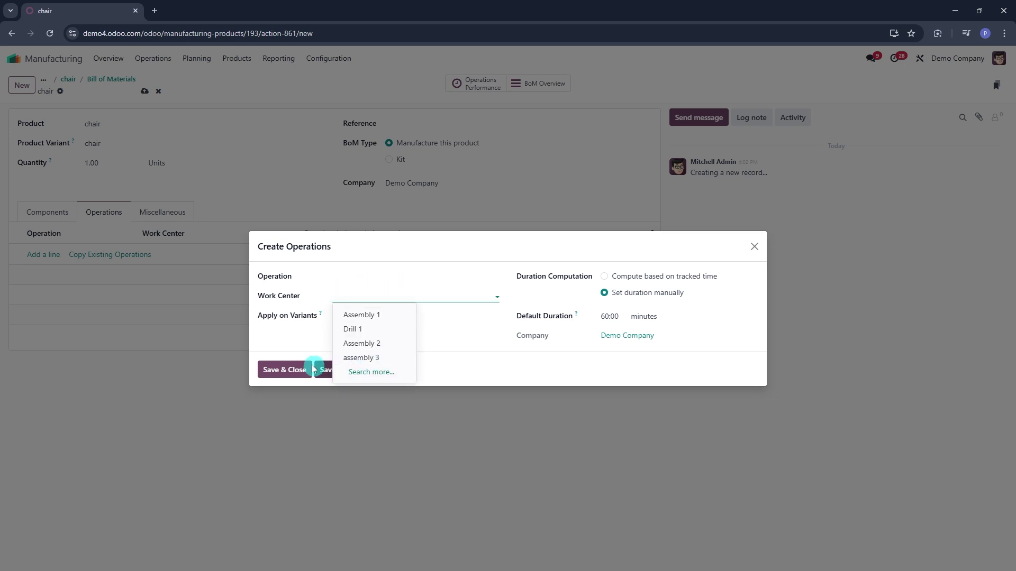
pyautogui.click(373, 315)
pyautogui.click(372, 267)
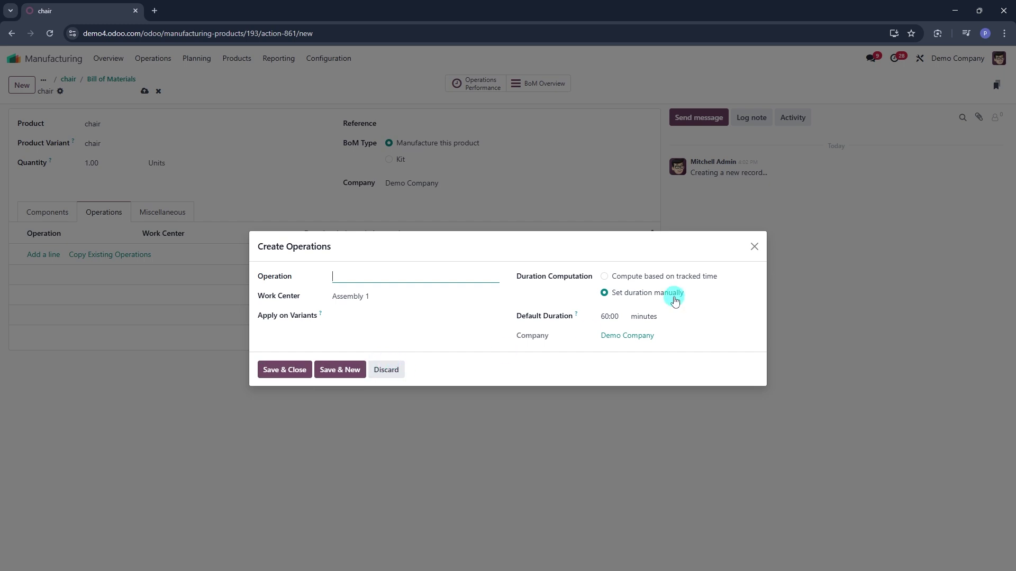
pyautogui.click(758, 250)
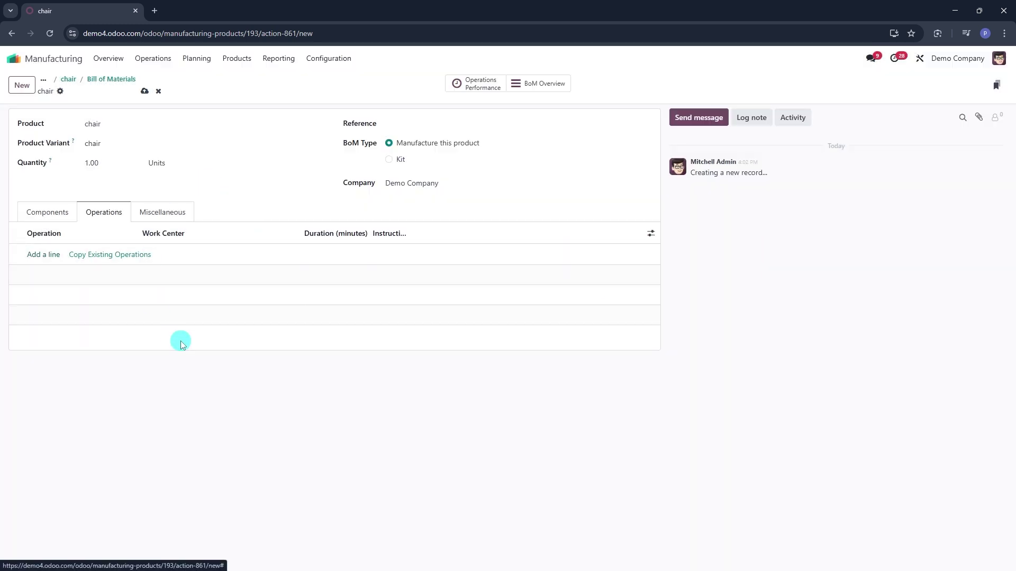
# Step: Check the miscellaneous settings of the chair's bill of materials, save it and return to the chair product
pyautogui.click(189, 213)
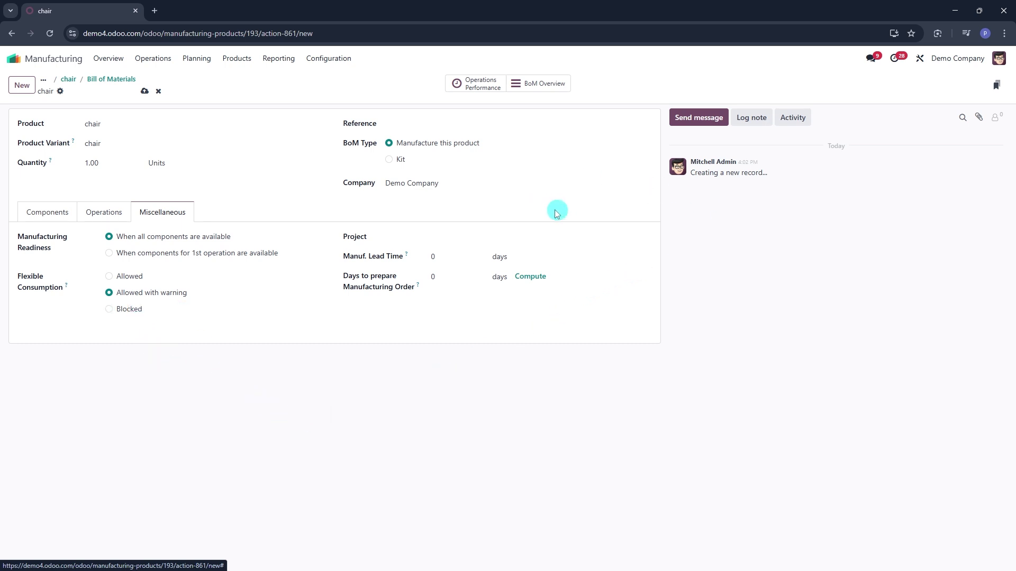
pyautogui.click(144, 92)
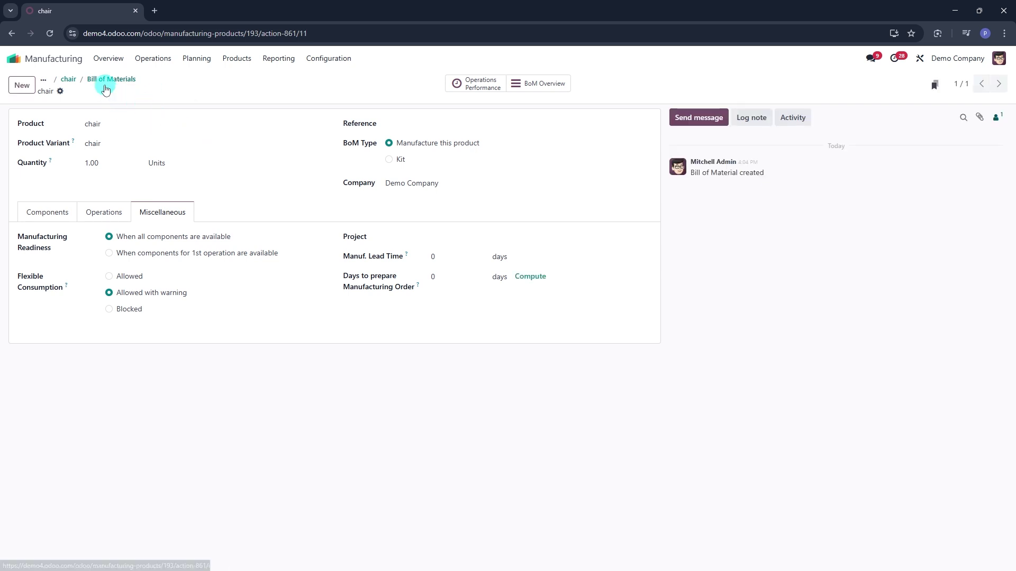
pyautogui.click(68, 79)
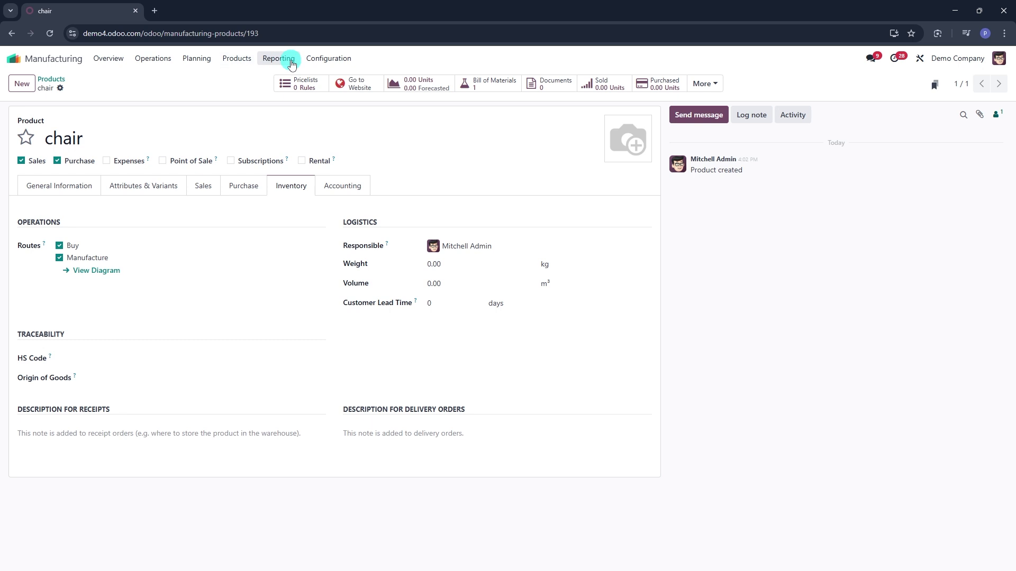
# Step: Open the list of all bills of materials, inspect the first chair entry and return to the list
pyautogui.click(237, 58)
pyautogui.click(153, 59)
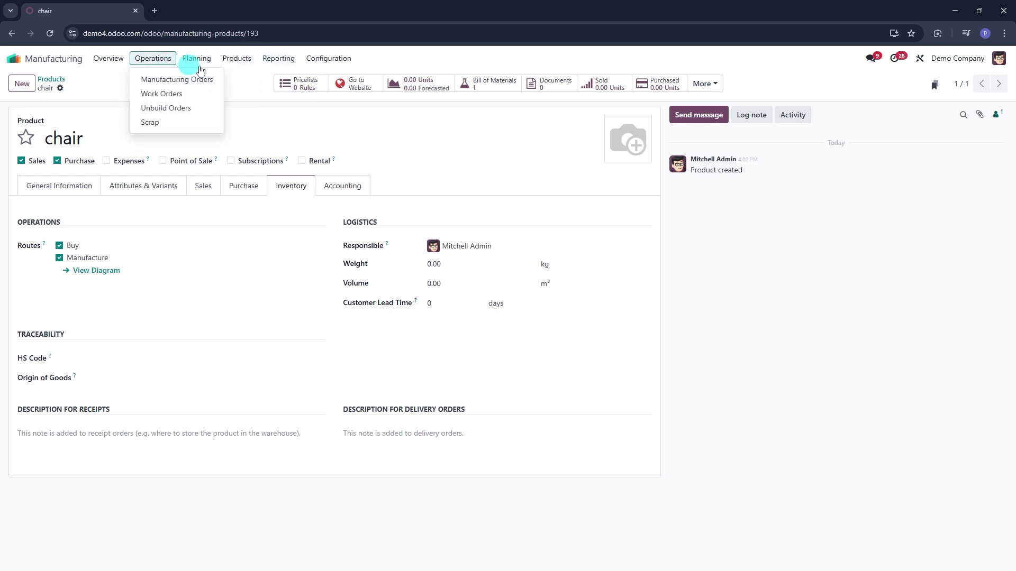
pyautogui.click(237, 58)
pyautogui.click(261, 108)
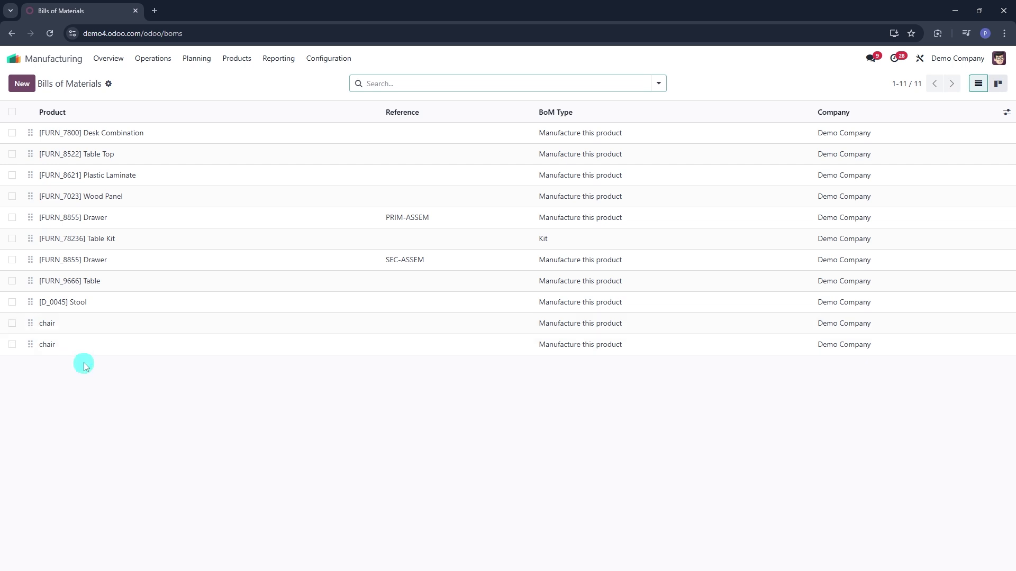
pyautogui.click(68, 324)
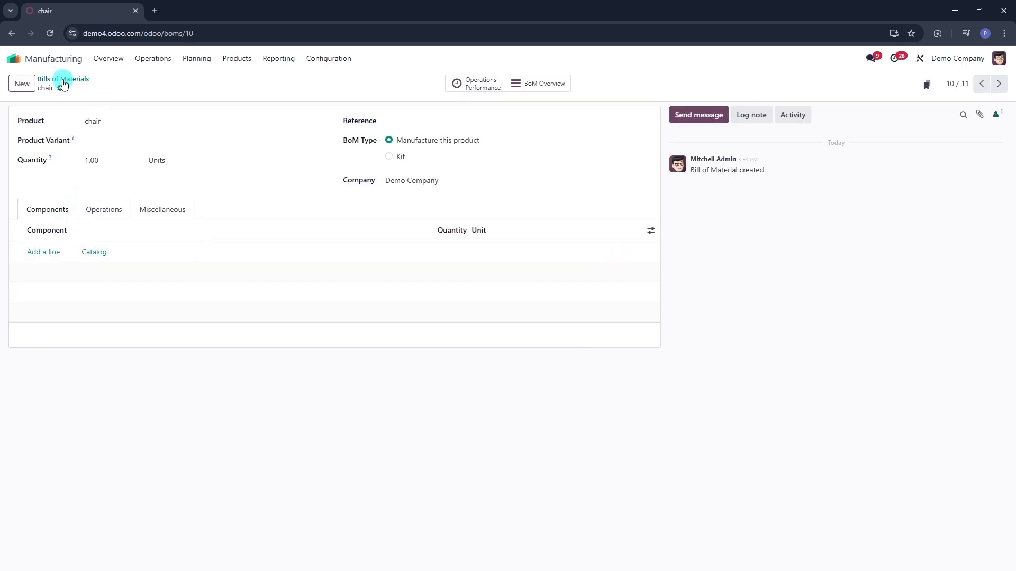
pyautogui.click(62, 81)
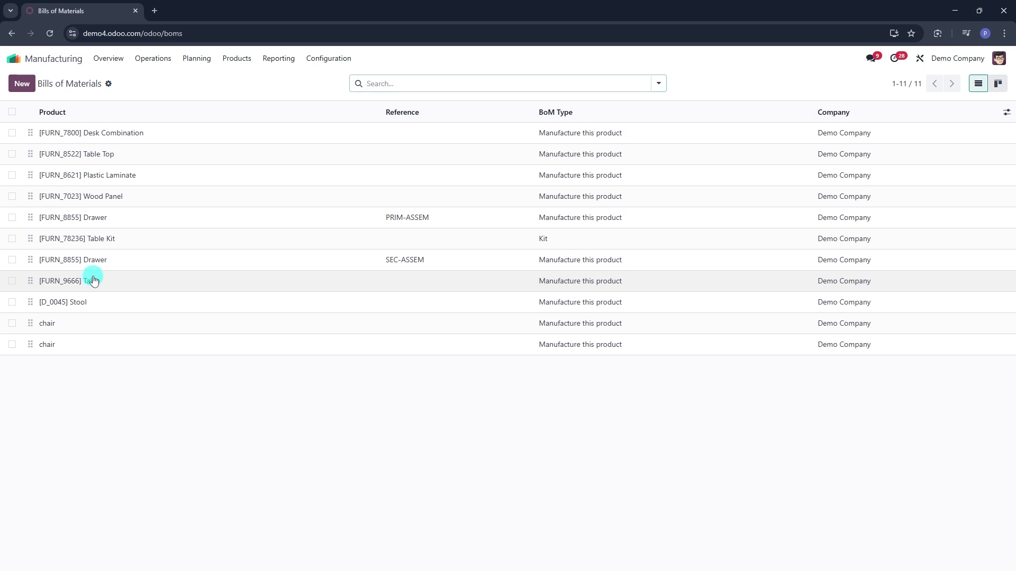
# Step: Examine the [FURN_9666] Table bill of materials, its operations and the Assembly operation's instruction steps, and return to the list
pyautogui.click(94, 280)
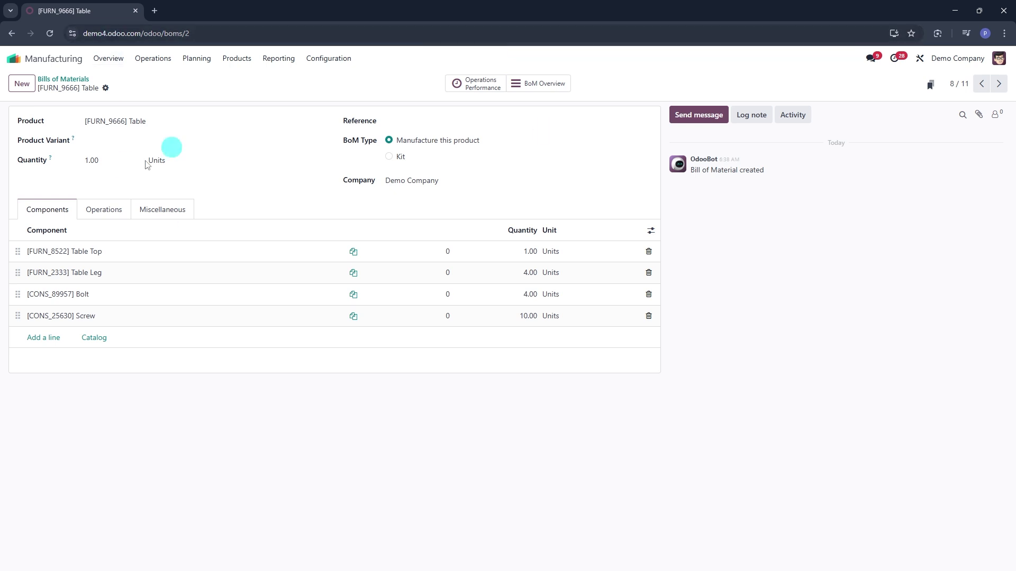
pyautogui.click(103, 220)
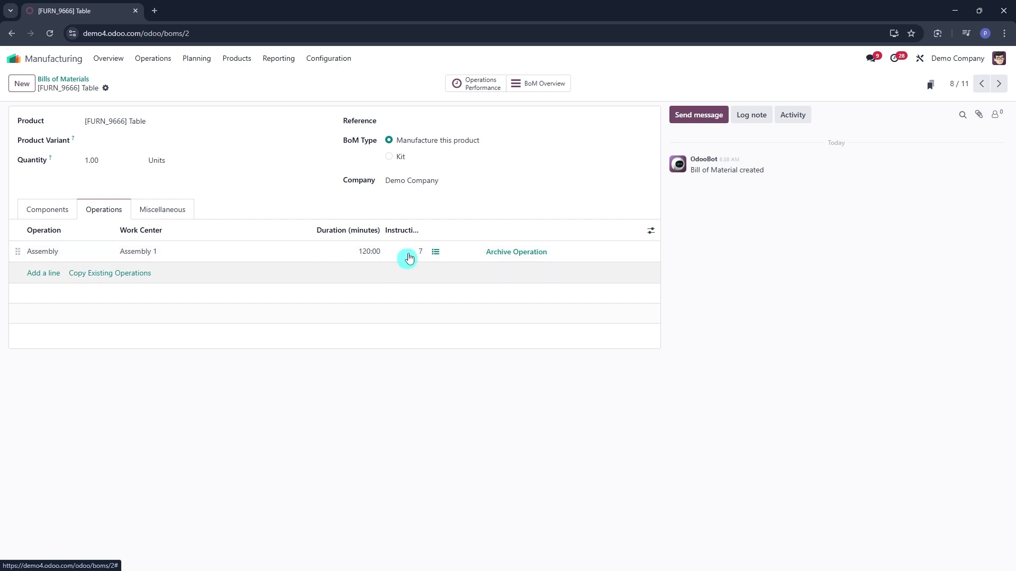
pyautogui.click(436, 253)
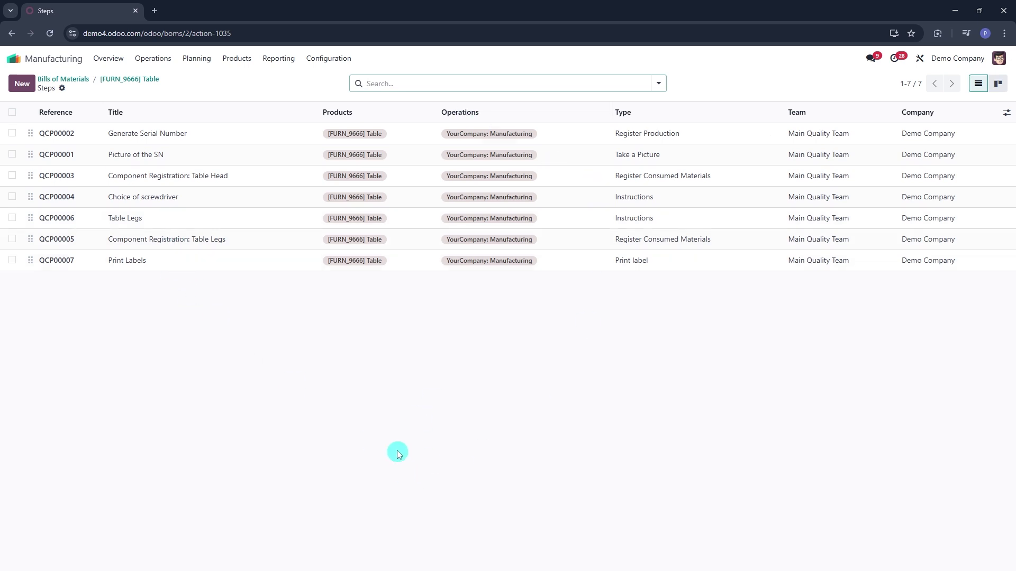
pyautogui.click(84, 79)
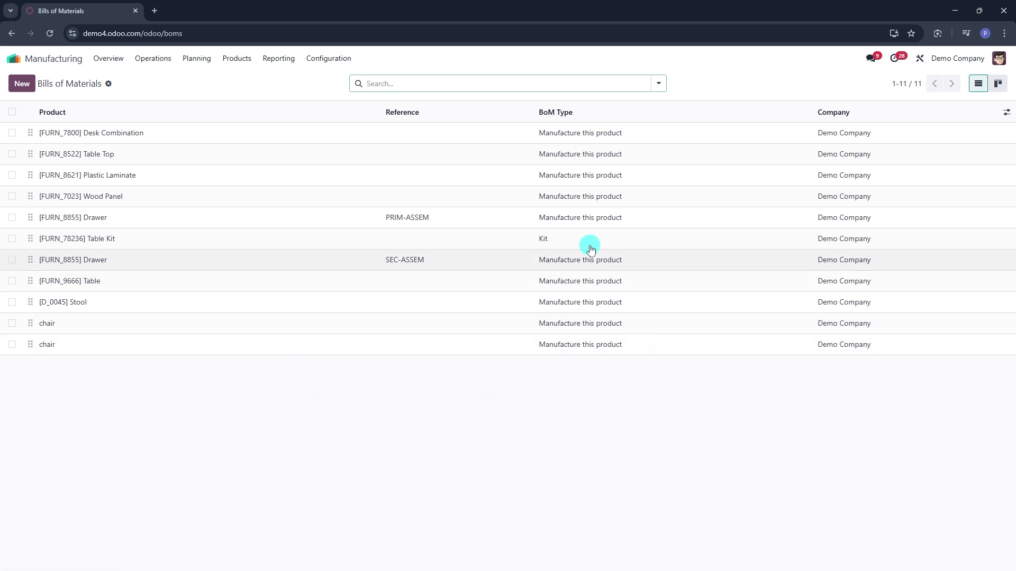